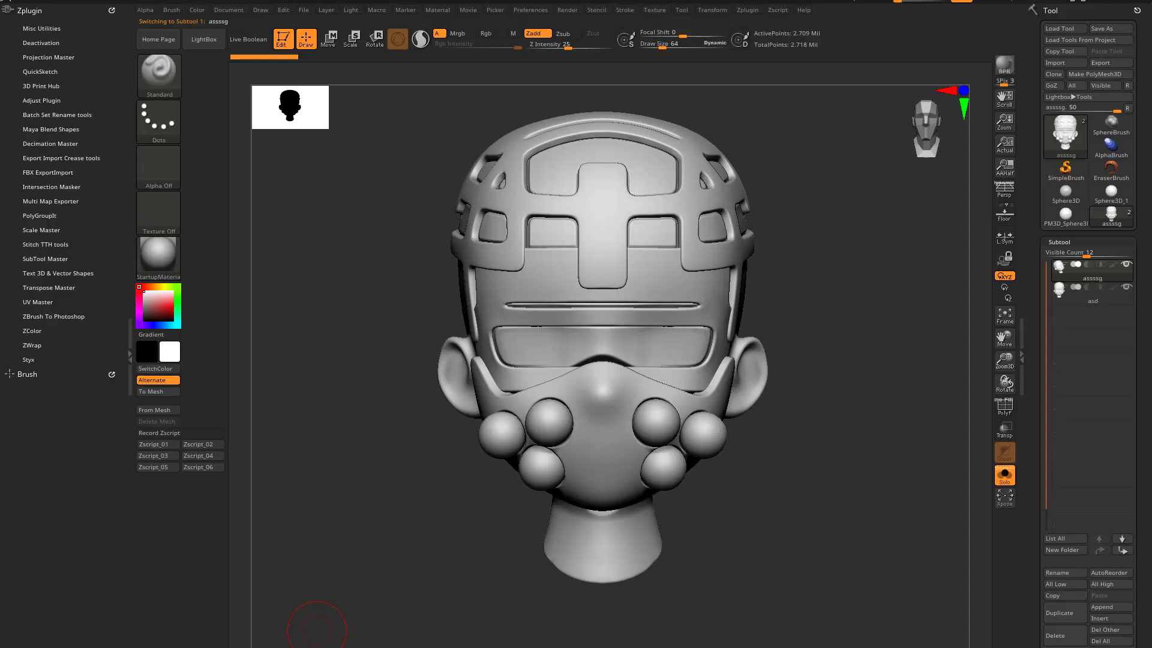
Make the full head subtool active and preview its UV unwrap by toggling Morph UV.
{"action": "left_click", "coordinate": [1074, 291]}
{"action": "left_click", "coordinate": [1059, 242]}
{"action": "left_click", "coordinate": [1059, 472]}
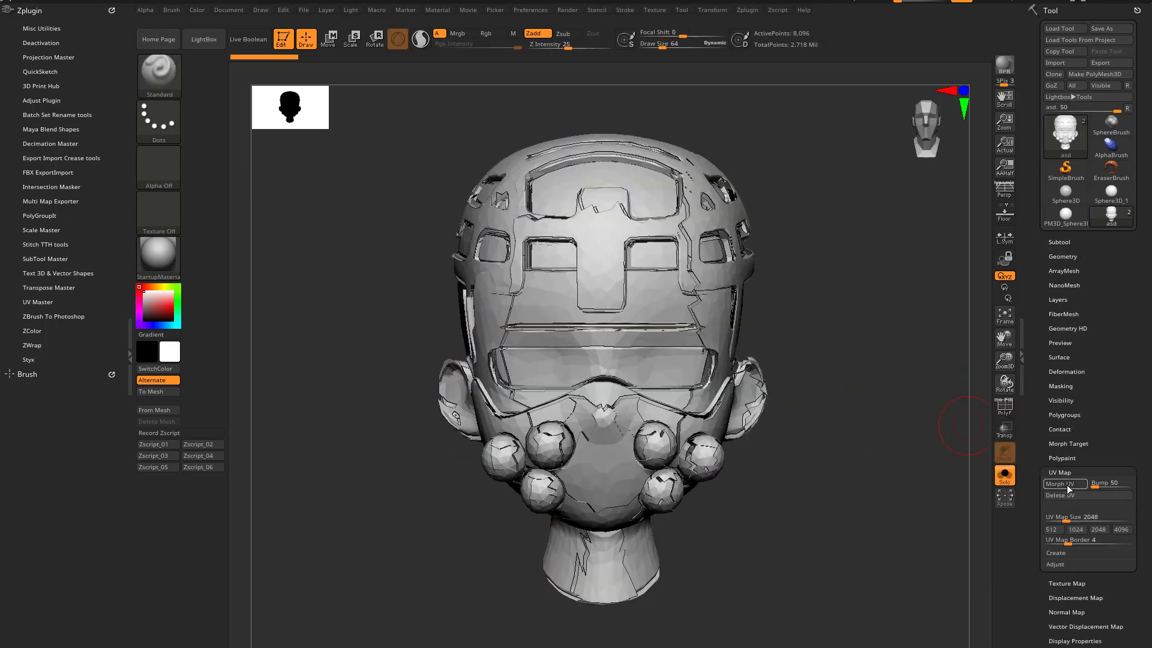
{"action": "left_click", "coordinate": [1068, 489]}
{"action": "left_click", "coordinate": [1063, 242]}
Split the head into 11 polygroup subtools and bring up Batch Set Rename tools.
{"action": "key", "text": "shift+f"}
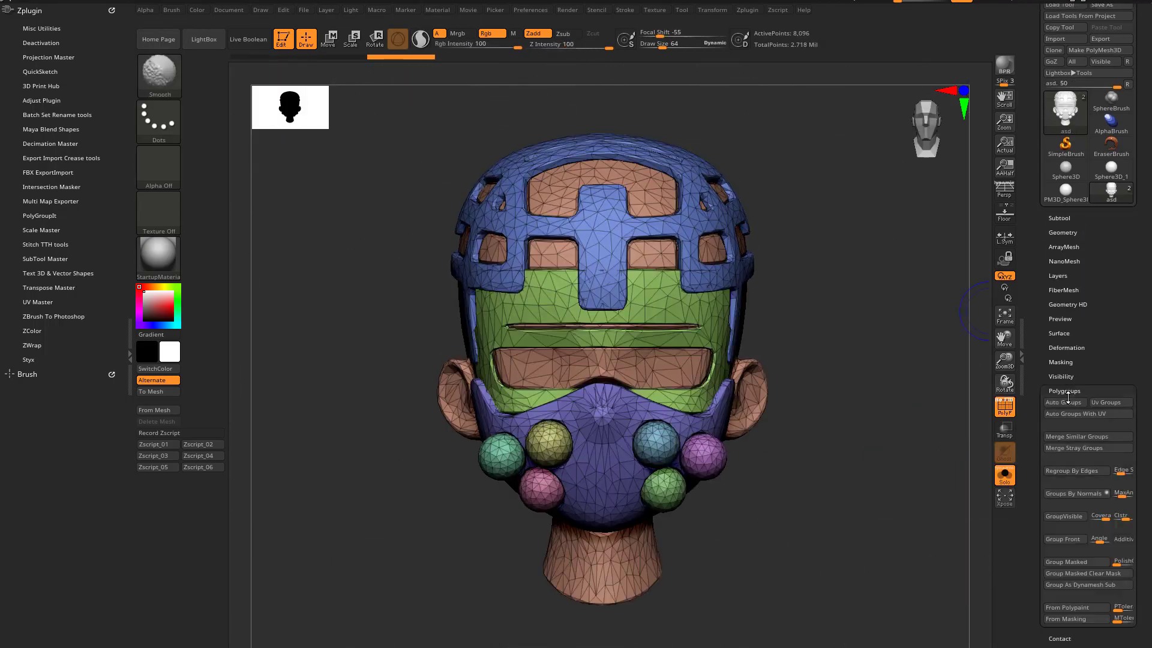
{"action": "left_click", "coordinate": [1108, 639]}
{"action": "key", "text": "shift+f"}
{"action": "left_click", "coordinate": [57, 115]}
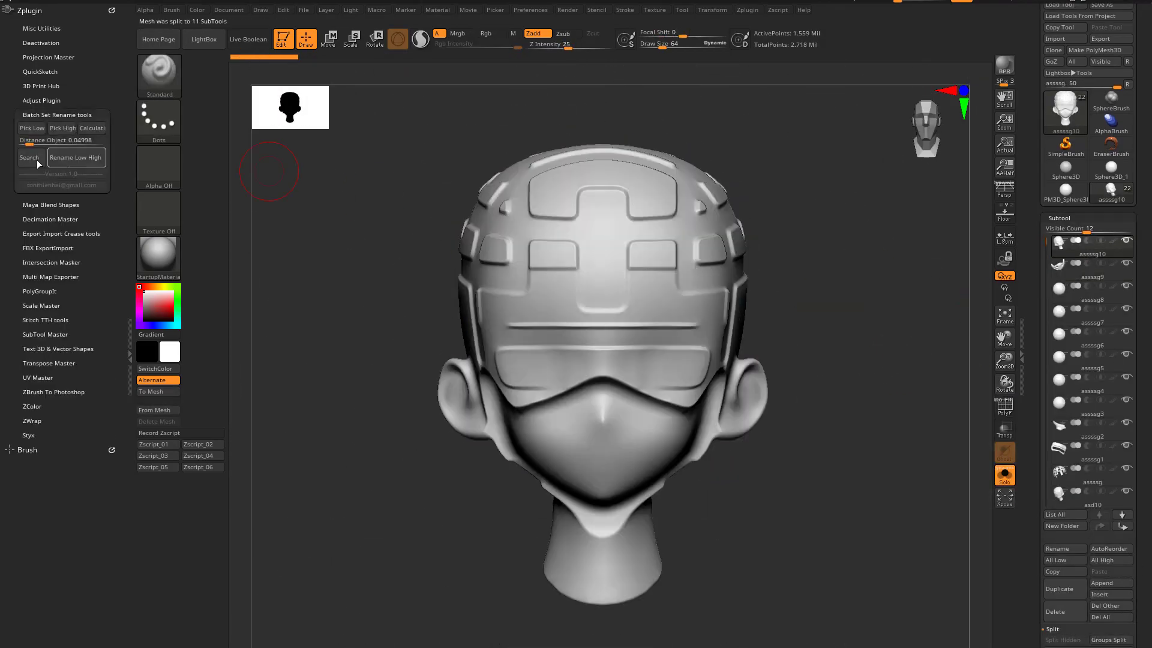
Rename the head parts head1–head11 _high/_low and export head11_low as FBX.
{"action": "left_click", "coordinate": [30, 157]}
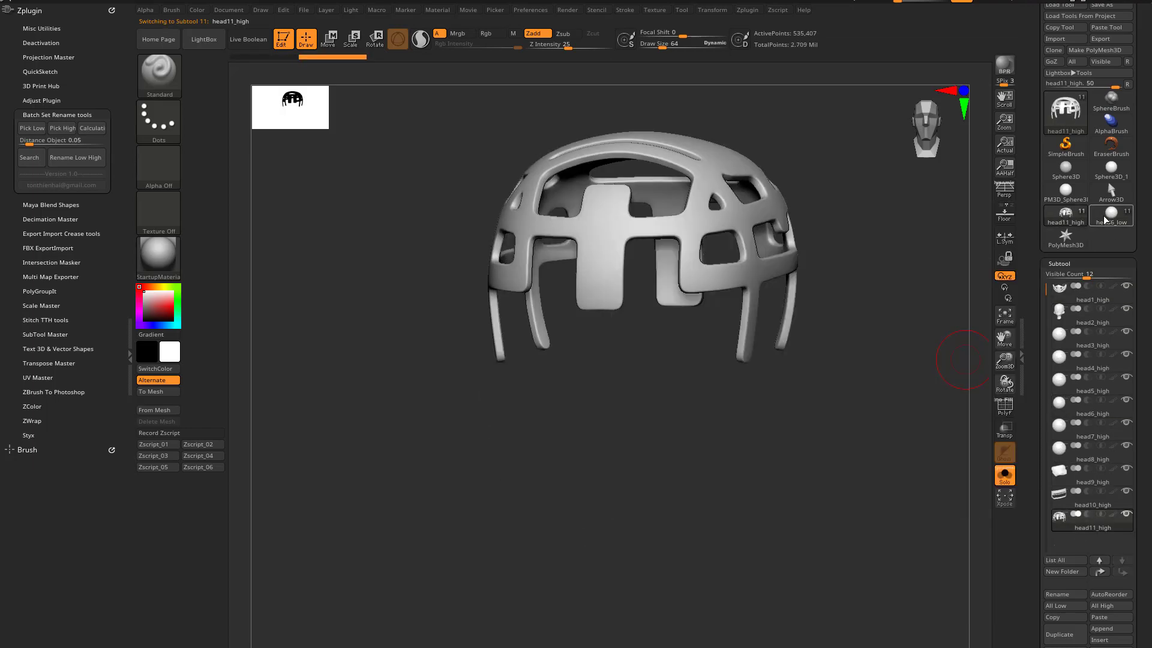
{"action": "left_click", "coordinate": [1111, 217]}
{"action": "left_click", "coordinate": [57, 114]}
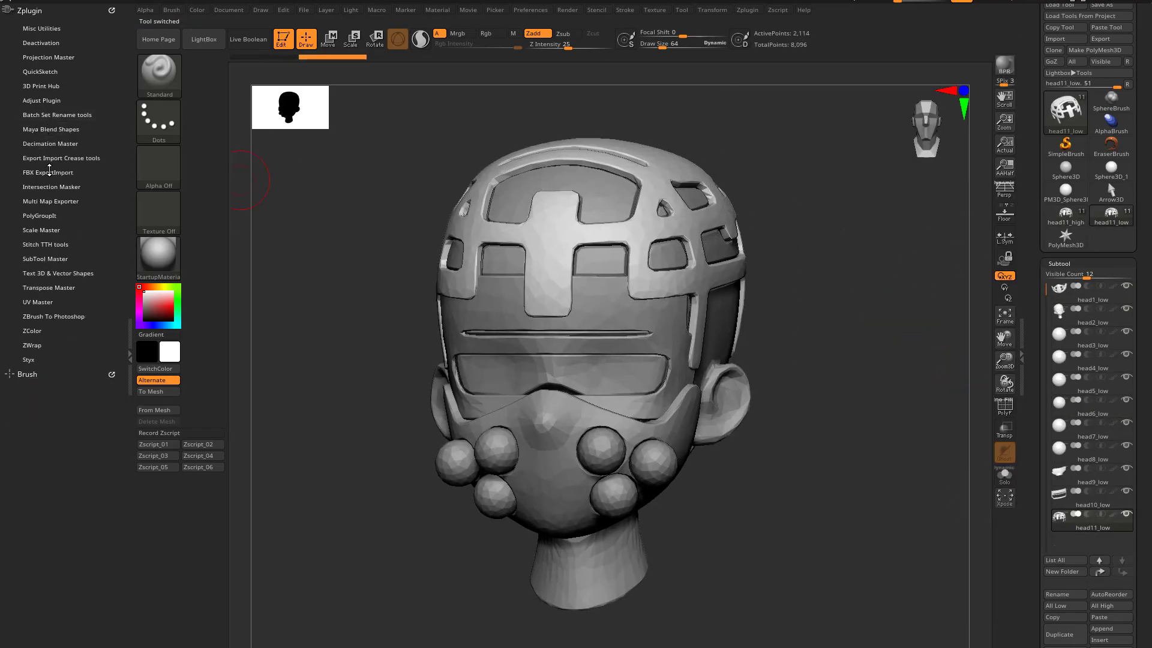
{"action": "left_click", "coordinate": [60, 244]}
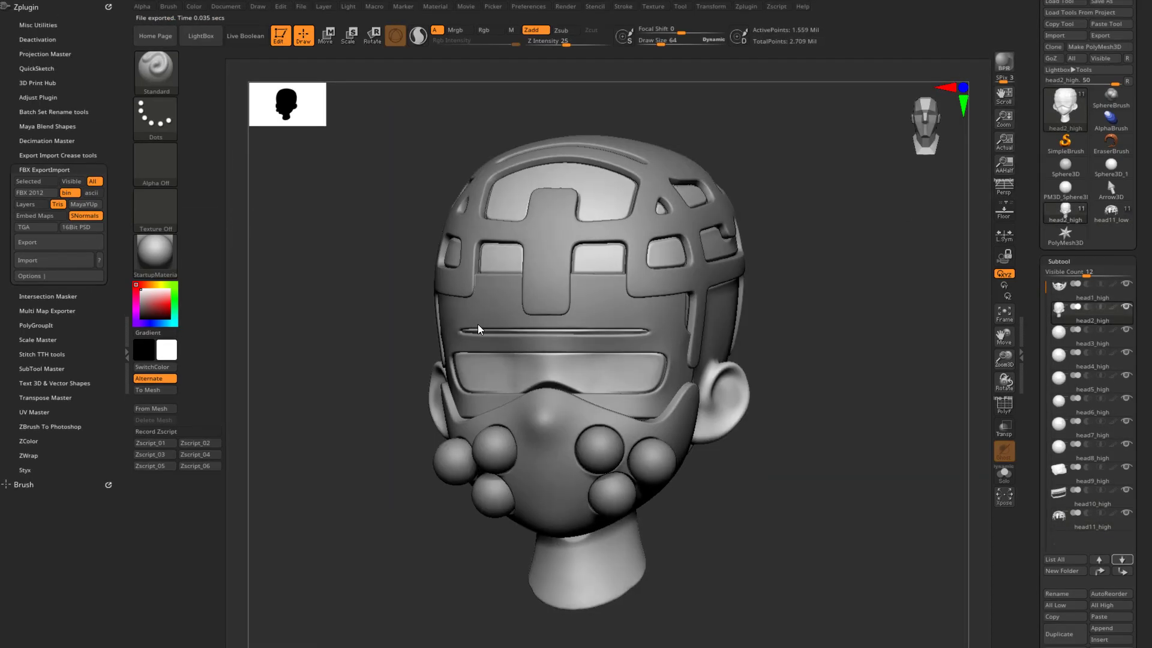
Export the high-poly head as FBX, then overwrite low.fbx via Maya's Export Selection.
{"action": "left_click", "coordinate": [479, 329], "text": "alt"}
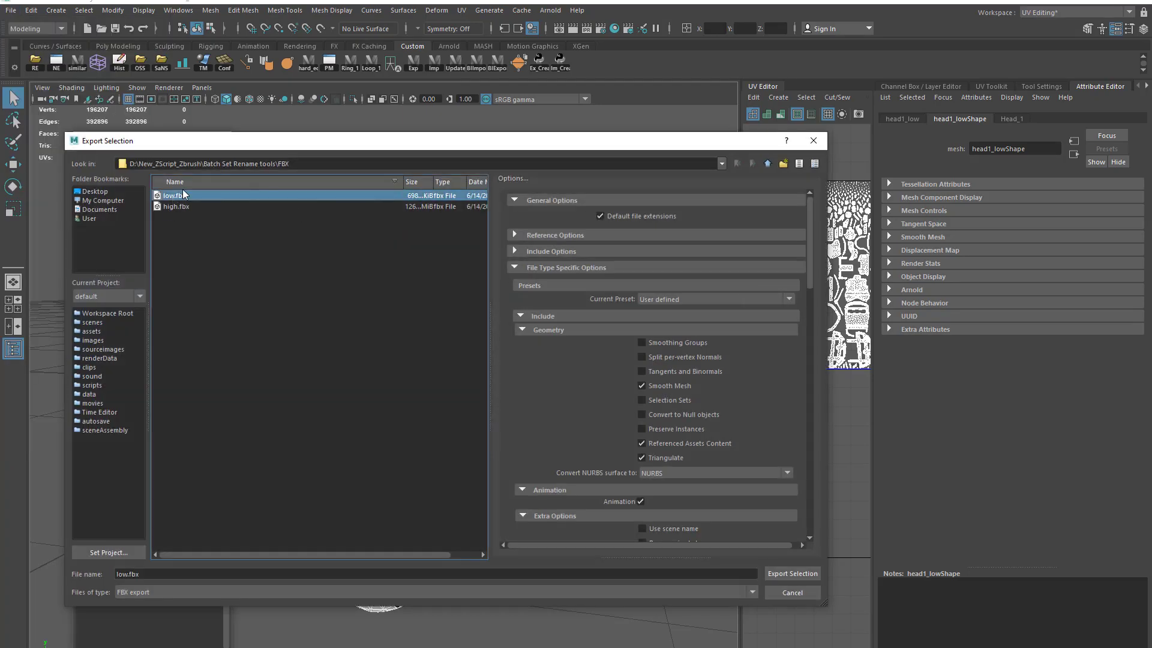
{"action": "left_click", "coordinate": [792, 573]}
{"action": "left_click", "coordinate": [420, 393]}
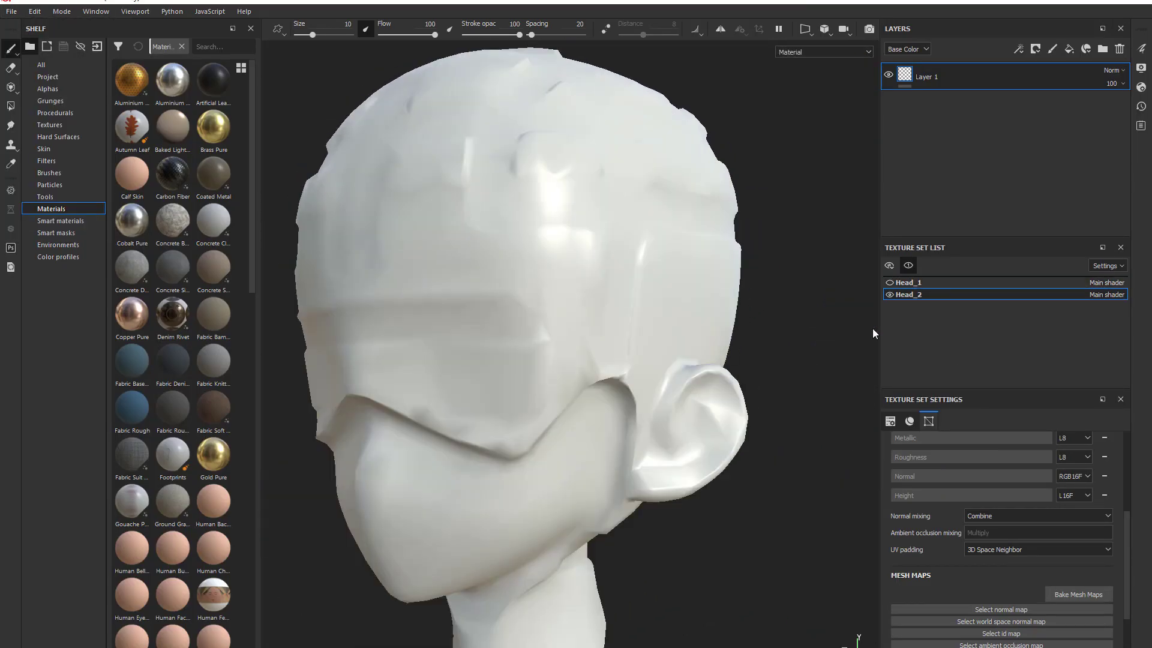
Bake all 14 mesh maps for Head_1 and Head_2, matching _low/_high parts by mesh name.
{"action": "left_click", "coordinate": [1078, 594]}
{"action": "scroll", "coordinate": [605, 340], "scroll_direction": "down", "scroll_amount": 3}
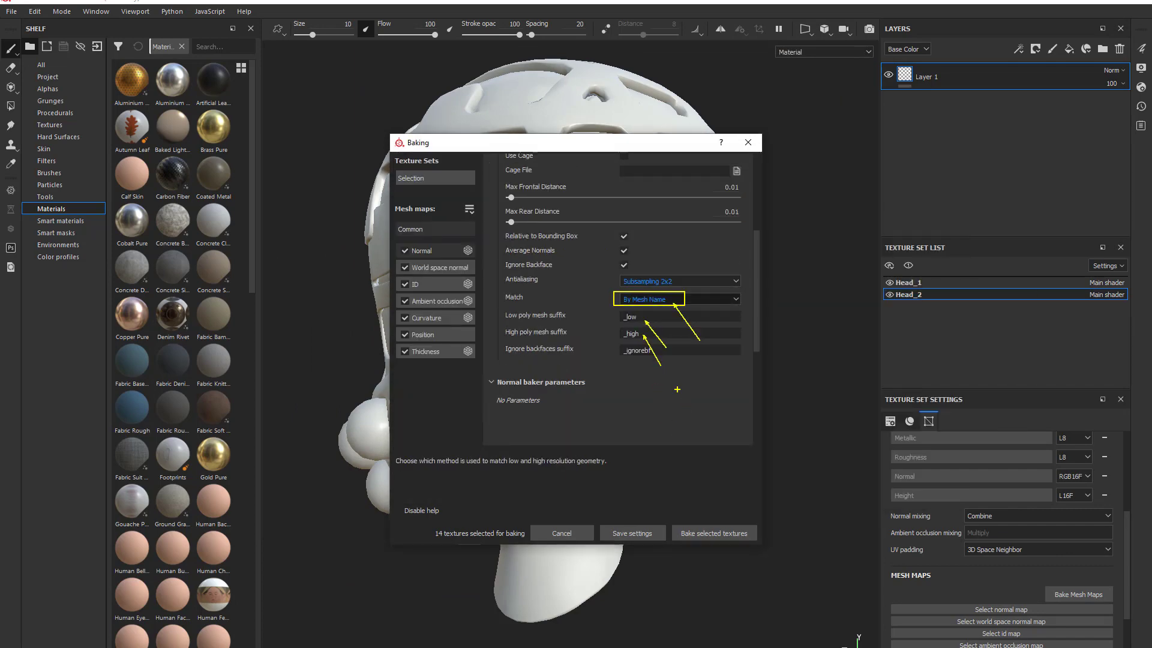
{"action": "left_click", "coordinate": [713, 534]}
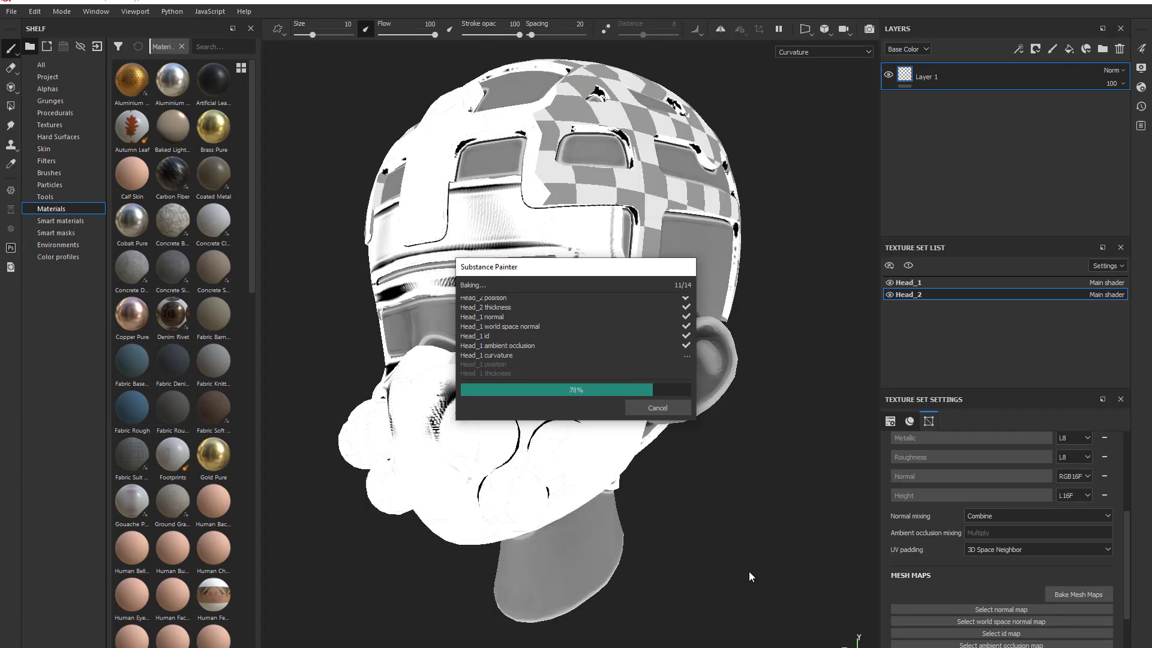
Inspect the baked ambient occlusion on the head, including its underside and UV layout.
{"action": "key", "text": "f"}
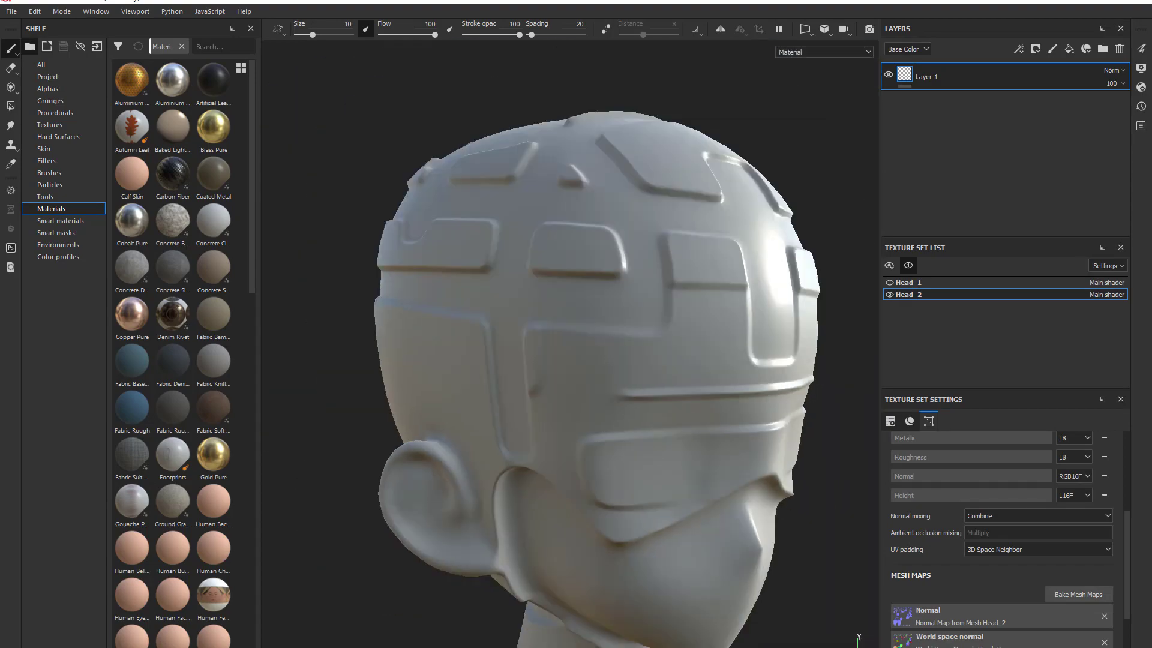
{"action": "key", "text": "b"}
{"action": "key", "text": "b"}
{"action": "left_click_drag", "start_coordinate": [721, 440], "coordinate": [538, 297], "text": "alt"}
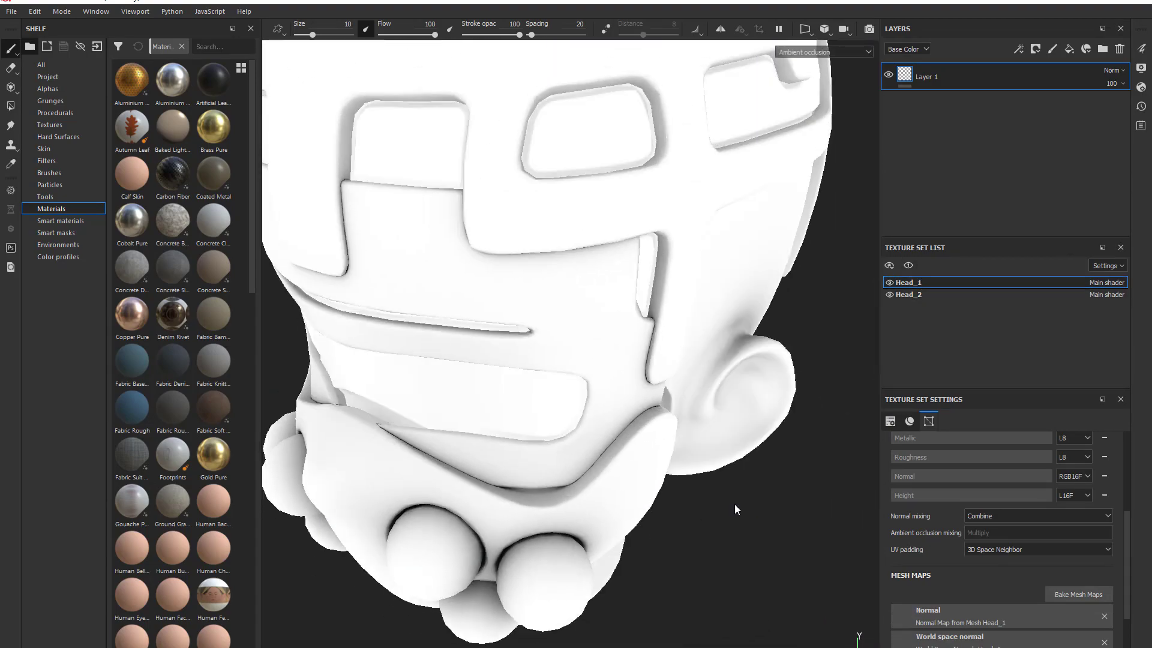
{"action": "key", "text": "F1"}
{"action": "scroll", "coordinate": [537, 297], "scroll_direction": "down", "scroll_amount": 3}
{"action": "key", "text": "F3"}
Apply Copper Red Bleached smart material to Head_1 and a steel material to Head_2.
{"action": "key", "text": "m"}
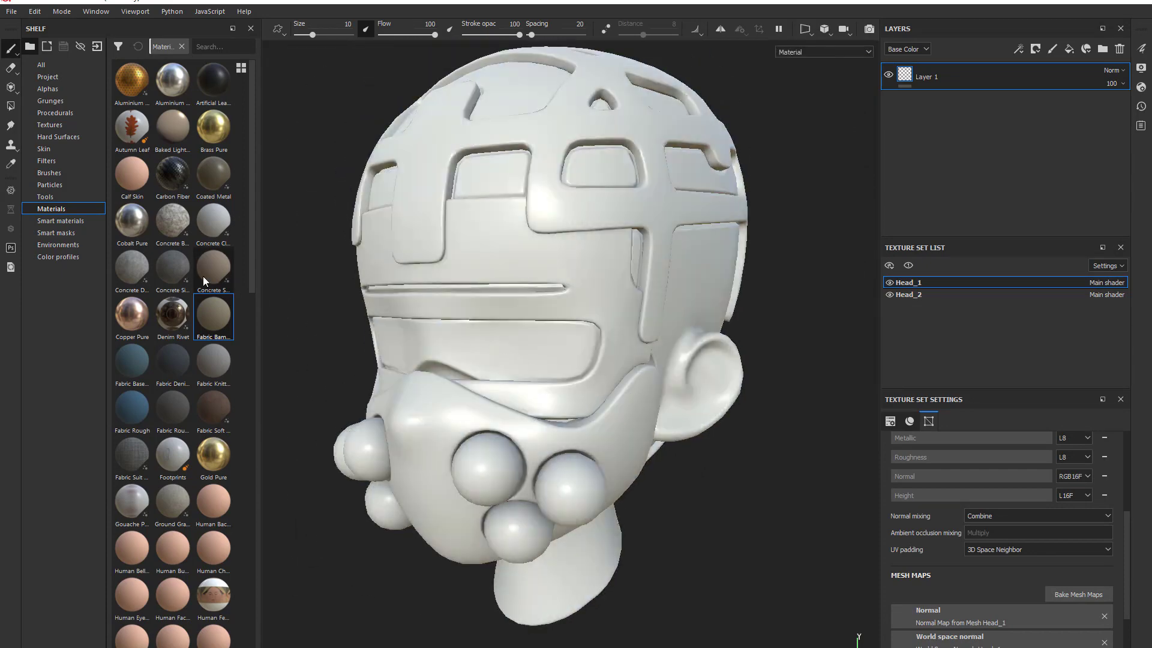
{"action": "left_click", "coordinate": [60, 220]}
{"action": "left_click_drag", "start_coordinate": [172, 221], "coordinate": [592, 331]}
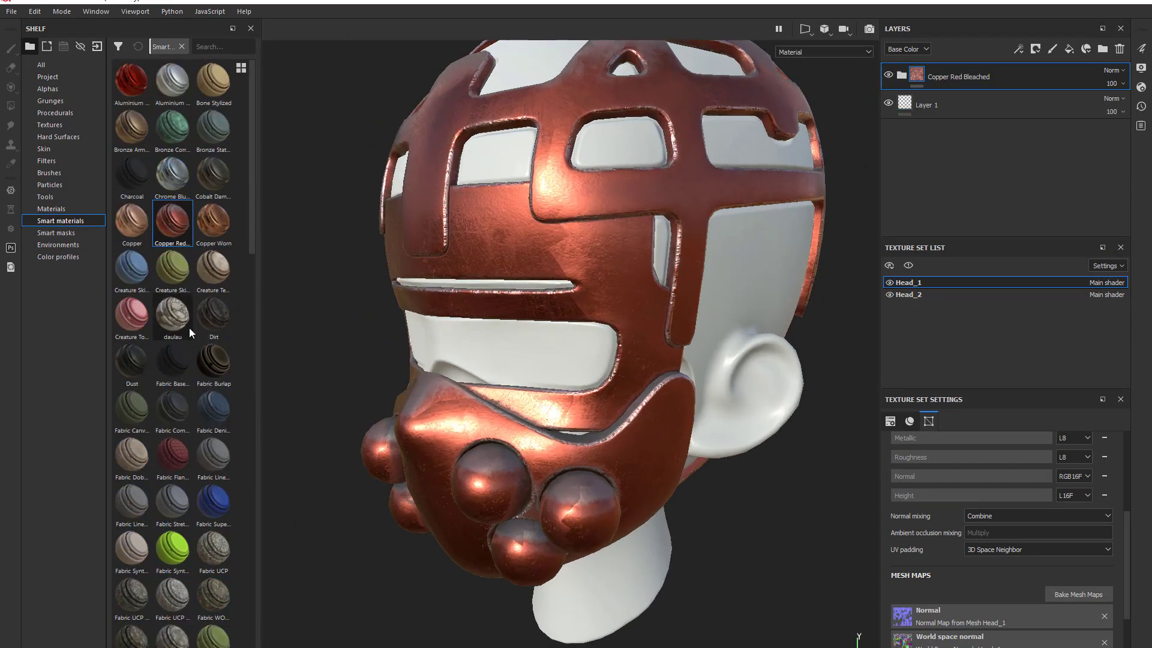
{"action": "scroll", "coordinate": [189, 327], "scroll_direction": "down", "scroll_amount": 10}
{"action": "left_click_drag", "start_coordinate": [172, 420], "coordinate": [732, 319]}
{"action": "left_click_drag", "start_coordinate": [732, 318], "coordinate": [532, 296], "text": "alt"}
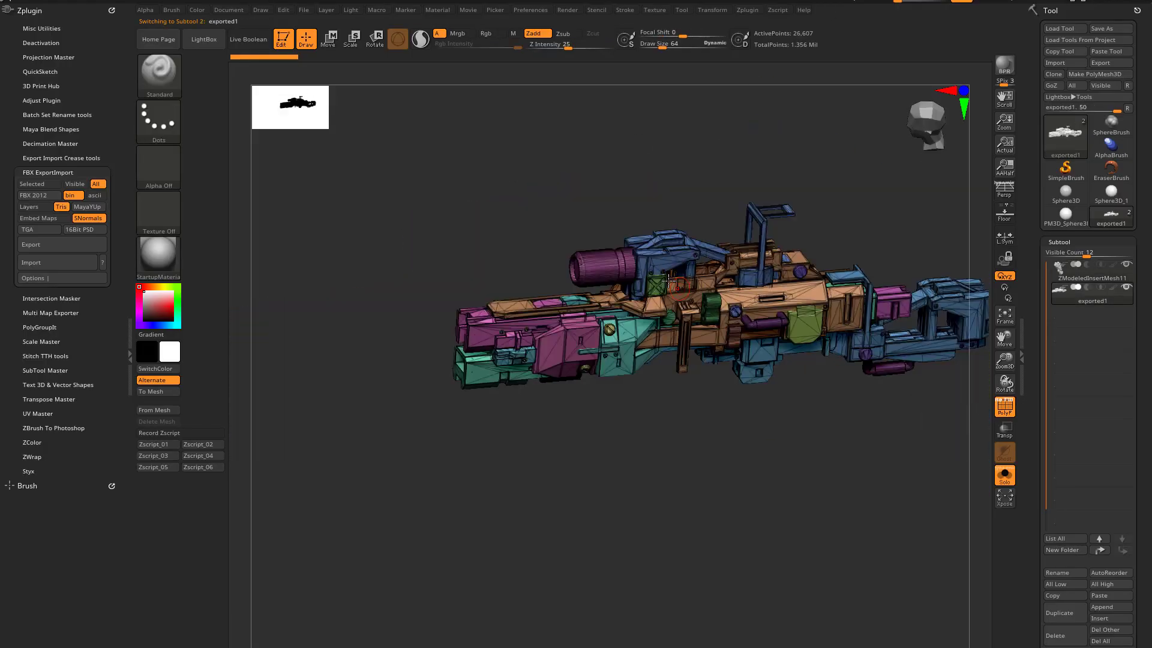
Preview the gun's UV unwrap, split it into polygroup subtools, and bring up Batch Set Rename tools.
{"action": "left_click", "coordinate": [1065, 484]}
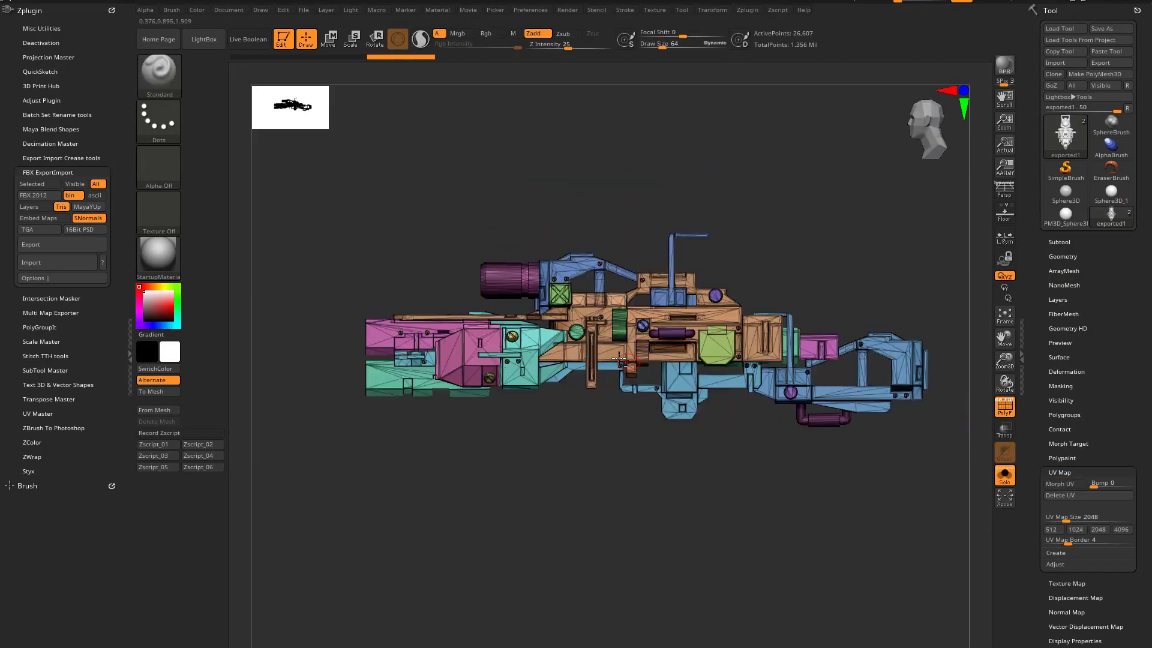
{"action": "scroll", "coordinate": [1068, 574], "scroll_direction": "down", "scroll_amount": 5}
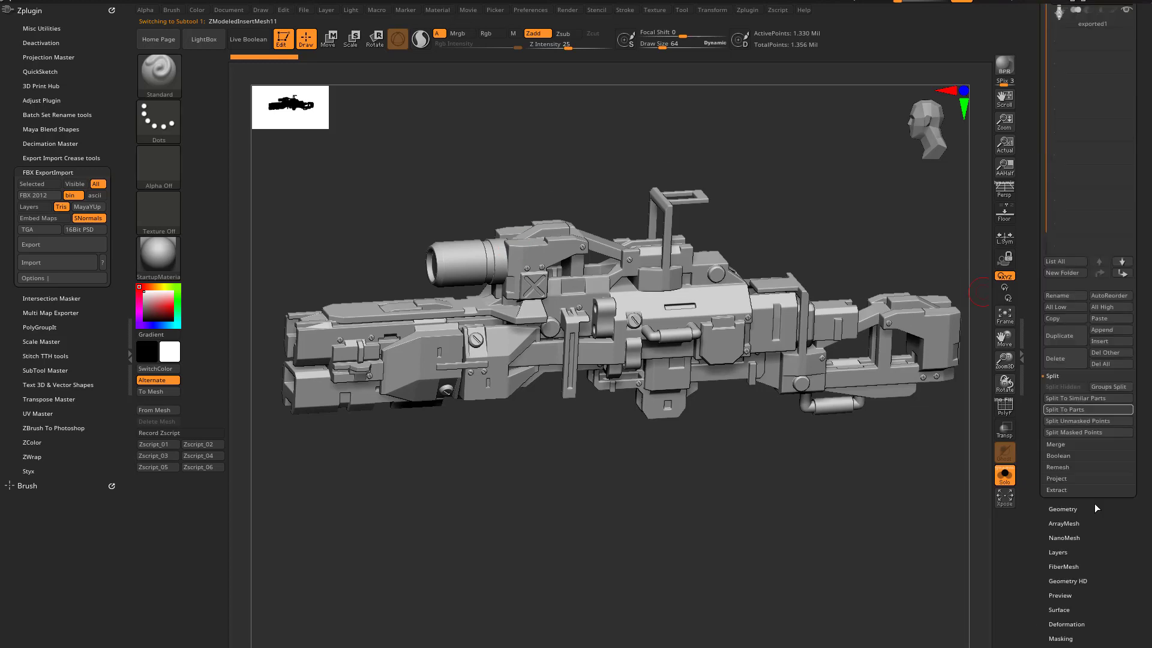
{"action": "scroll", "coordinate": [1068, 574], "scroll_direction": "down", "scroll_amount": 5}
{"action": "left_click", "coordinate": [1111, 276]}
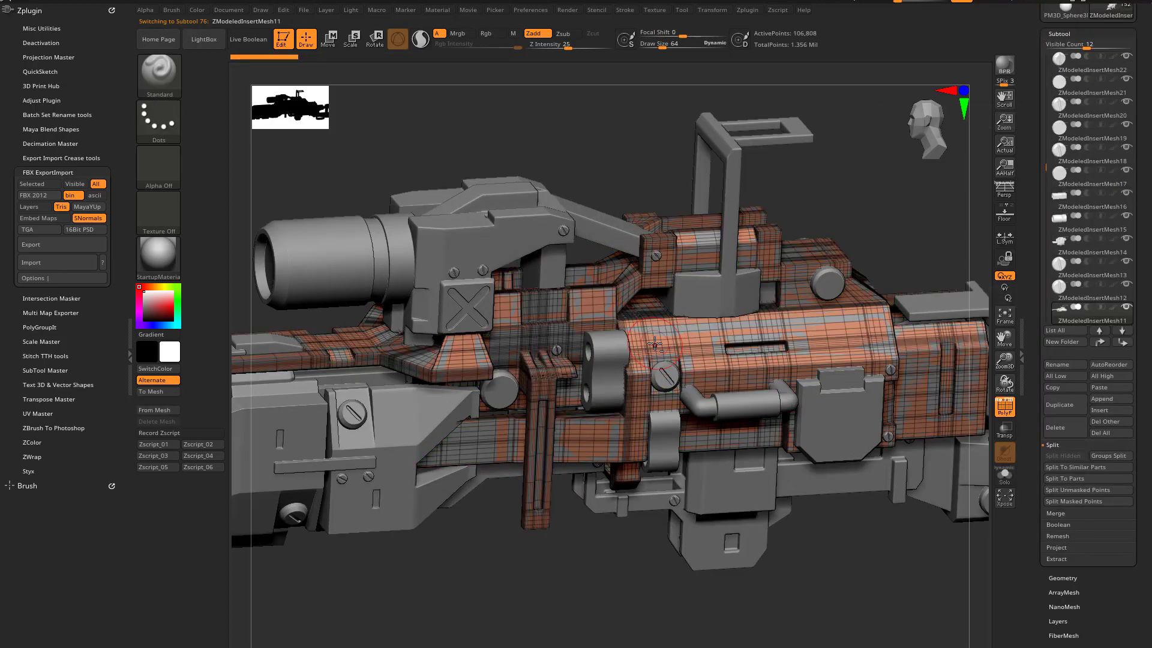
{"action": "left_click", "coordinate": [49, 115]}
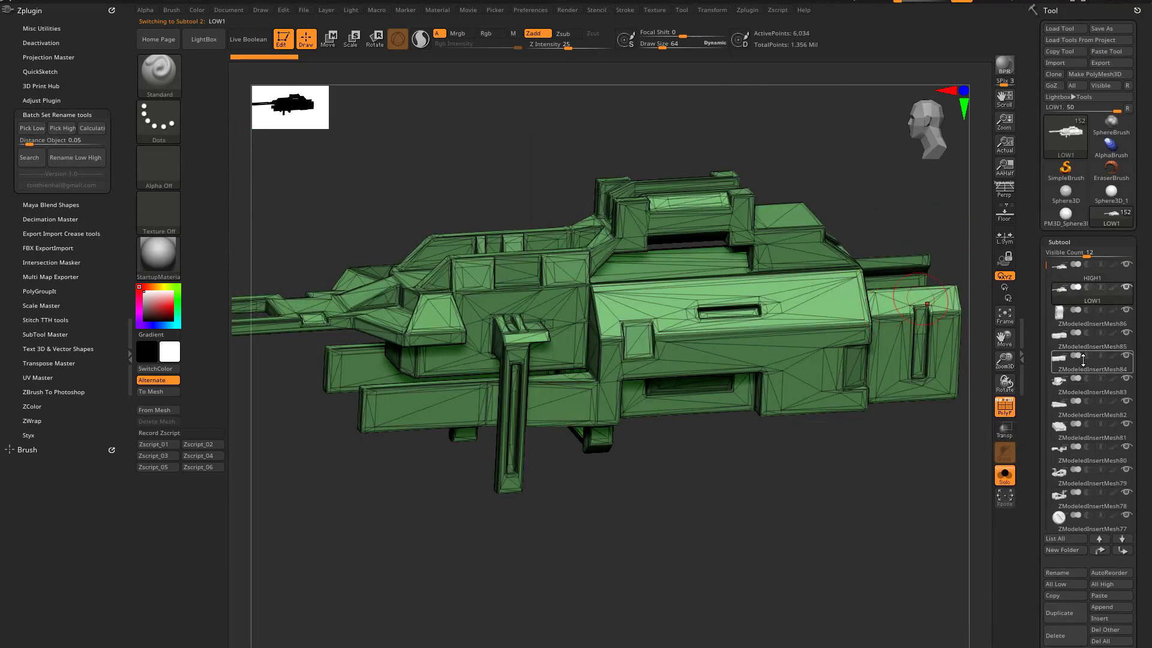
Pick HIGH1 as the high match, set matching distance 0.05, and search for LOW/HIGH pairs.
{"action": "left_click", "coordinate": [91, 126]}
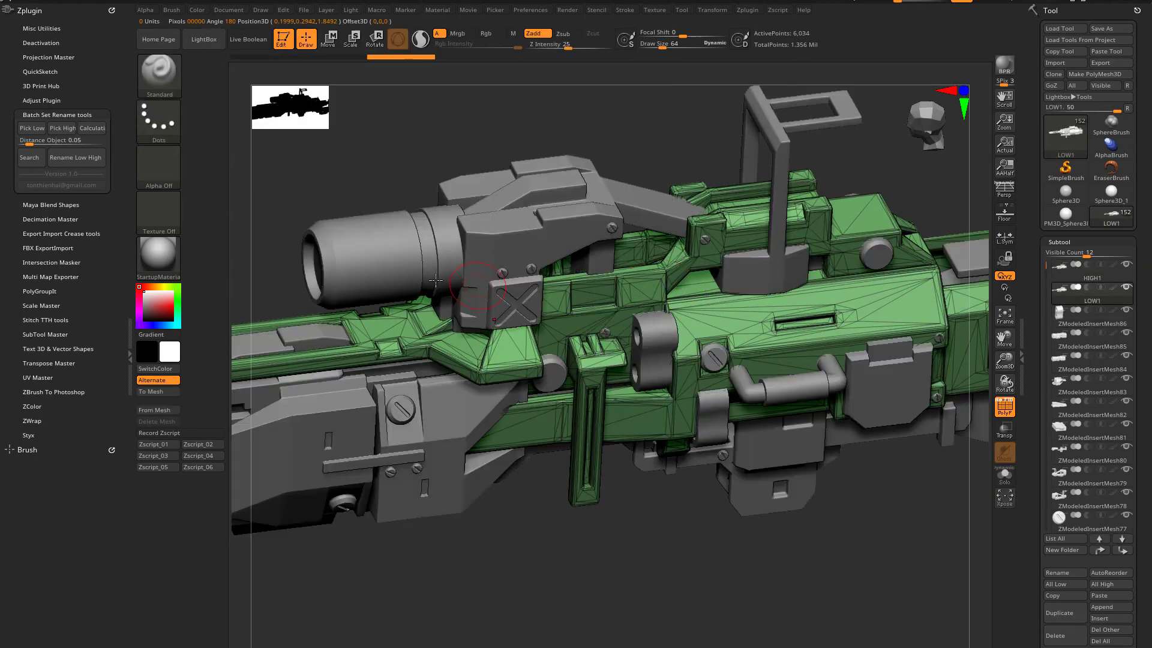
{"action": "left_click", "coordinate": [62, 127]}
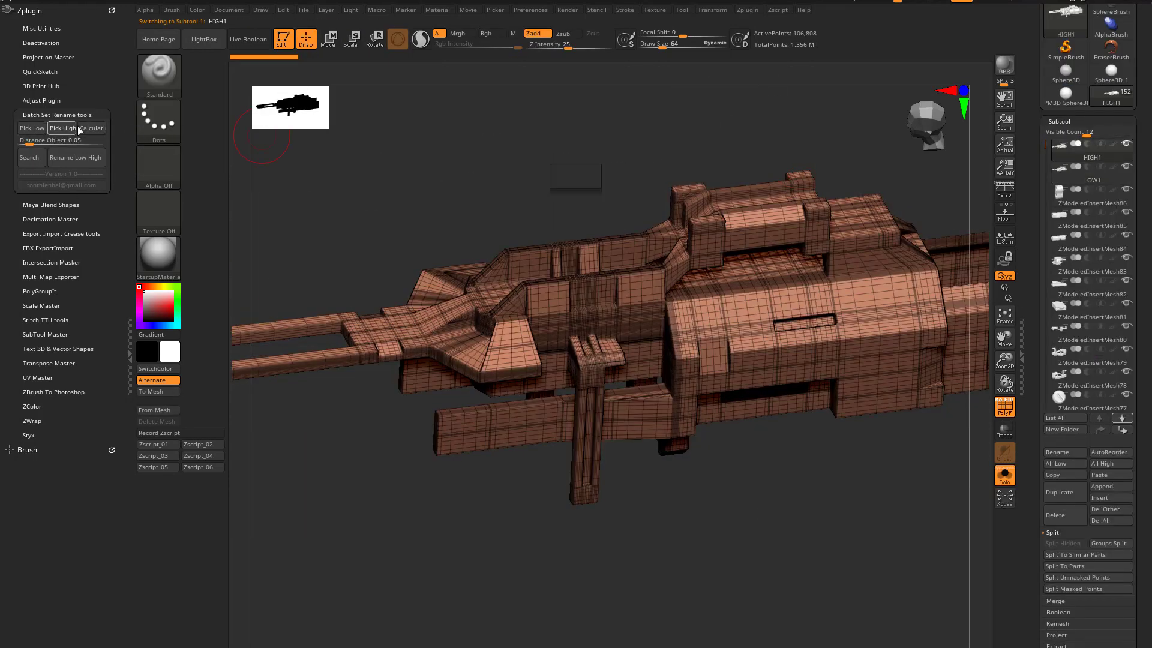
{"action": "left_click", "coordinate": [31, 128]}
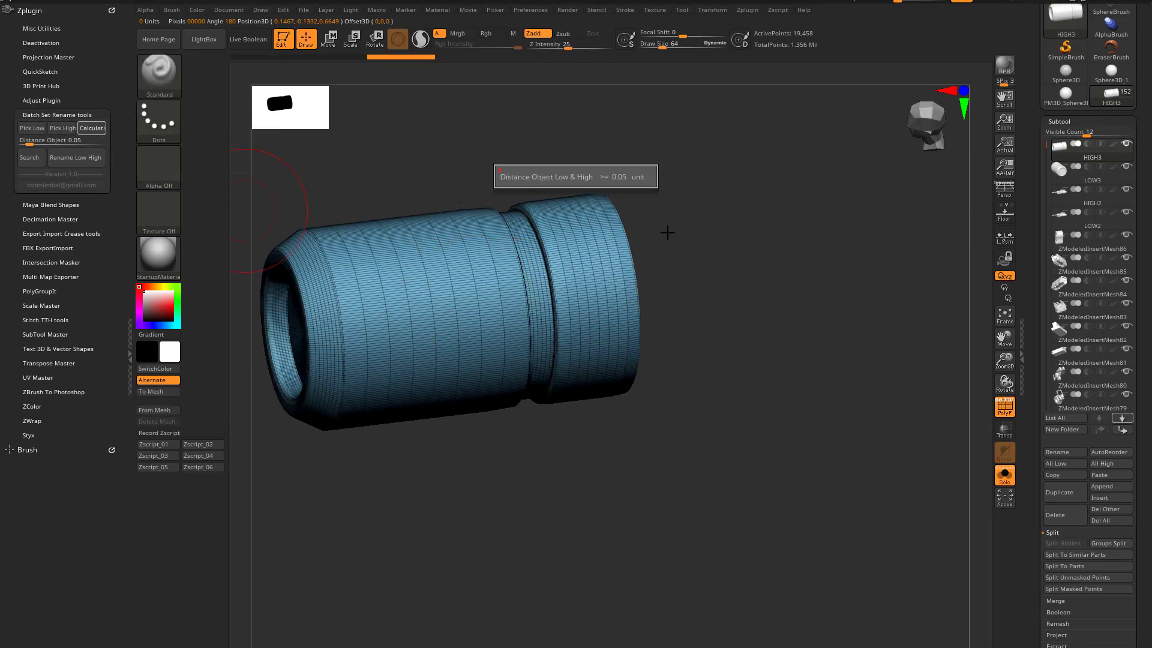
{"action": "left_click", "coordinate": [30, 156]}
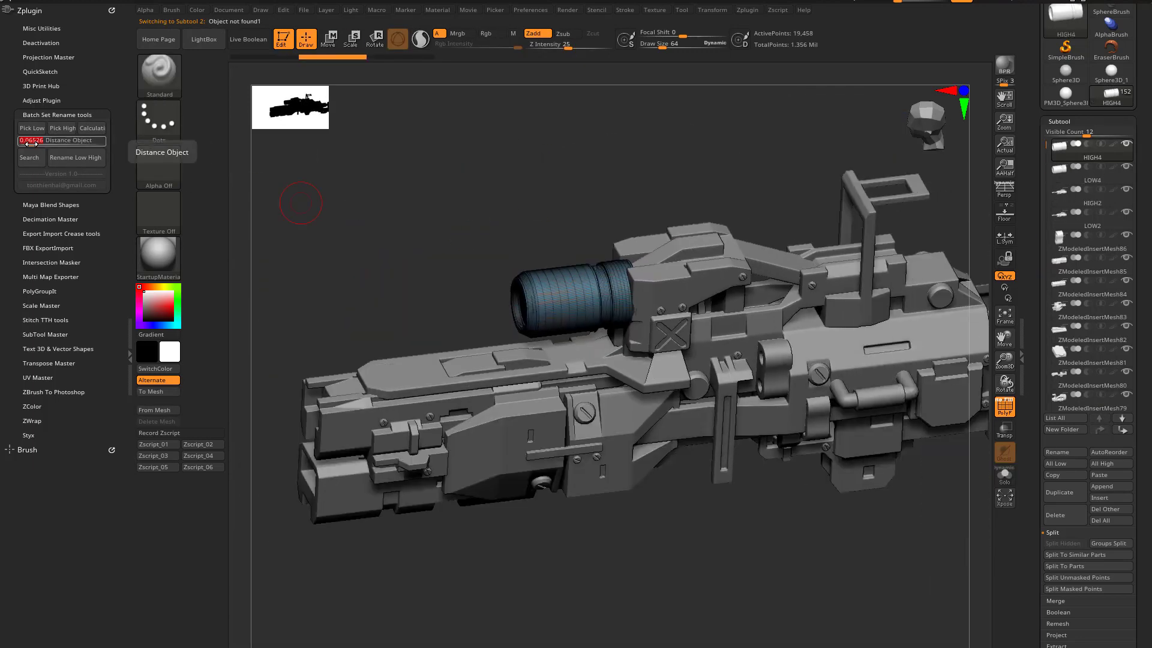
Confirm project name Test to rename gun parts Test1–Test12 _high/_low, then switch to Maya.
{"action": "left_click_drag", "start_coordinate": [456, 180], "coordinate": [513, 192]}
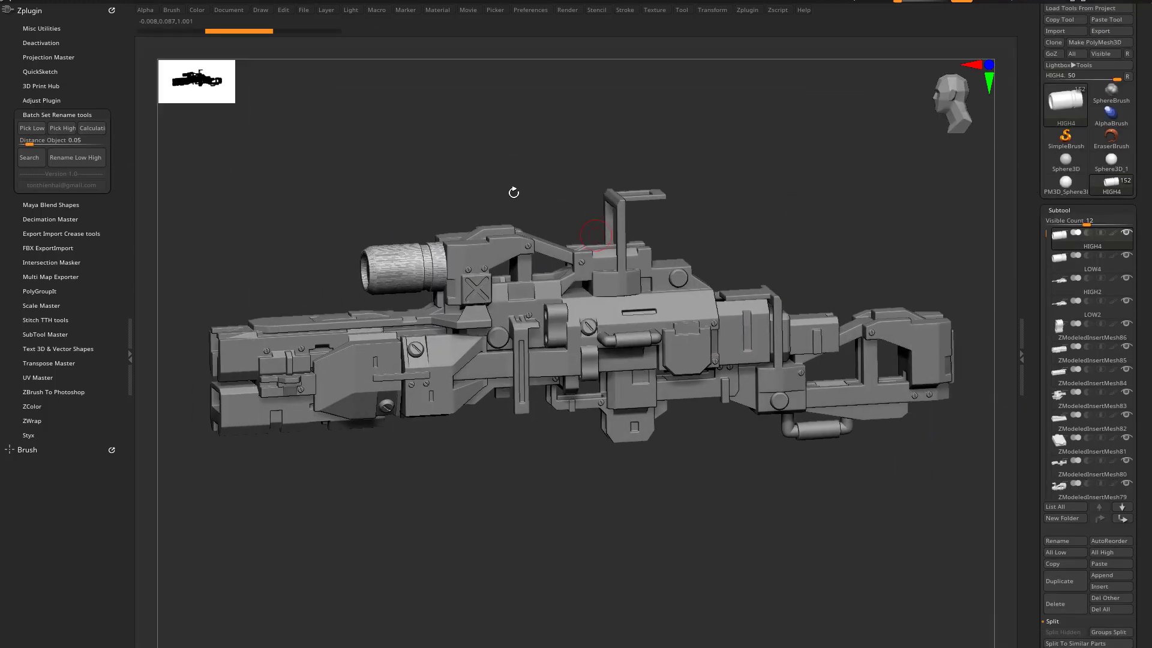
{"action": "type", "text": "Tes"}
{"action": "key", "text": "Return"}
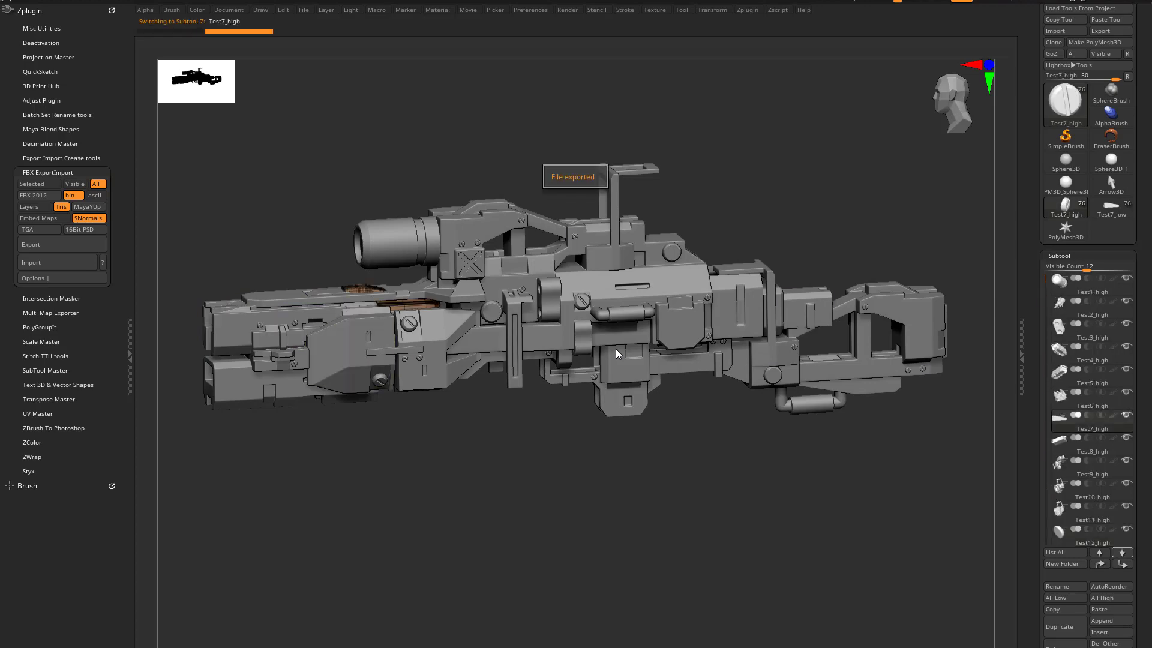
{"action": "key", "text": "alt+Tab"}
{"action": "left_click", "coordinate": [674, 225]}
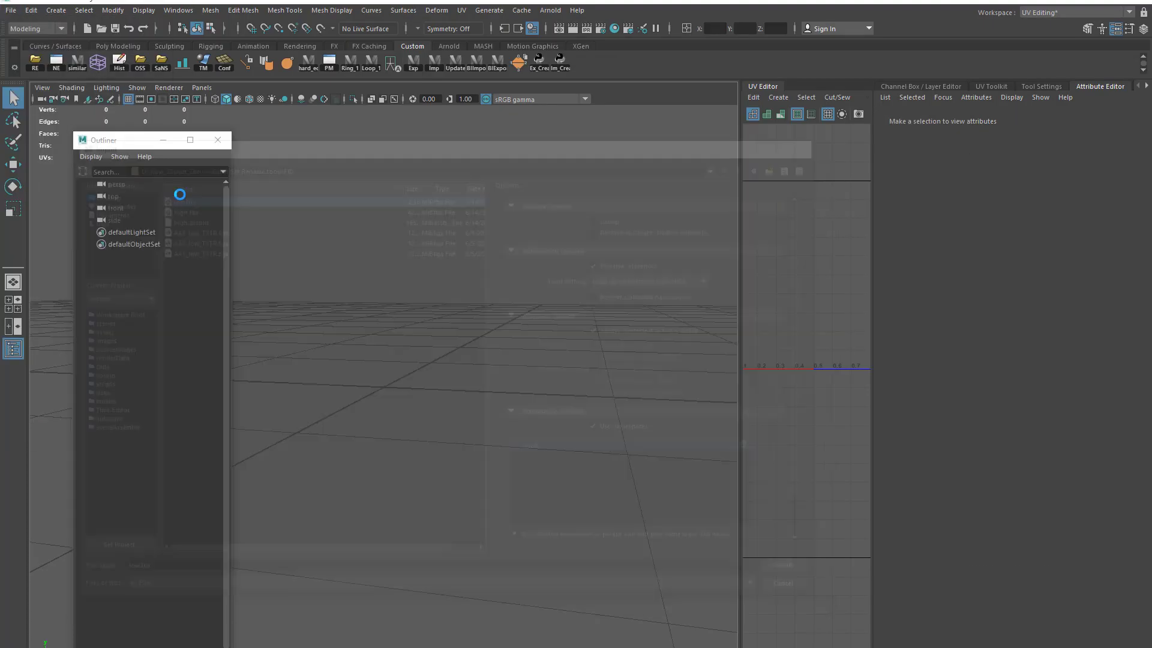
Select the Test54_low mesh in Maya's Outliner.
{"action": "left_click", "coordinate": [146, 354]}
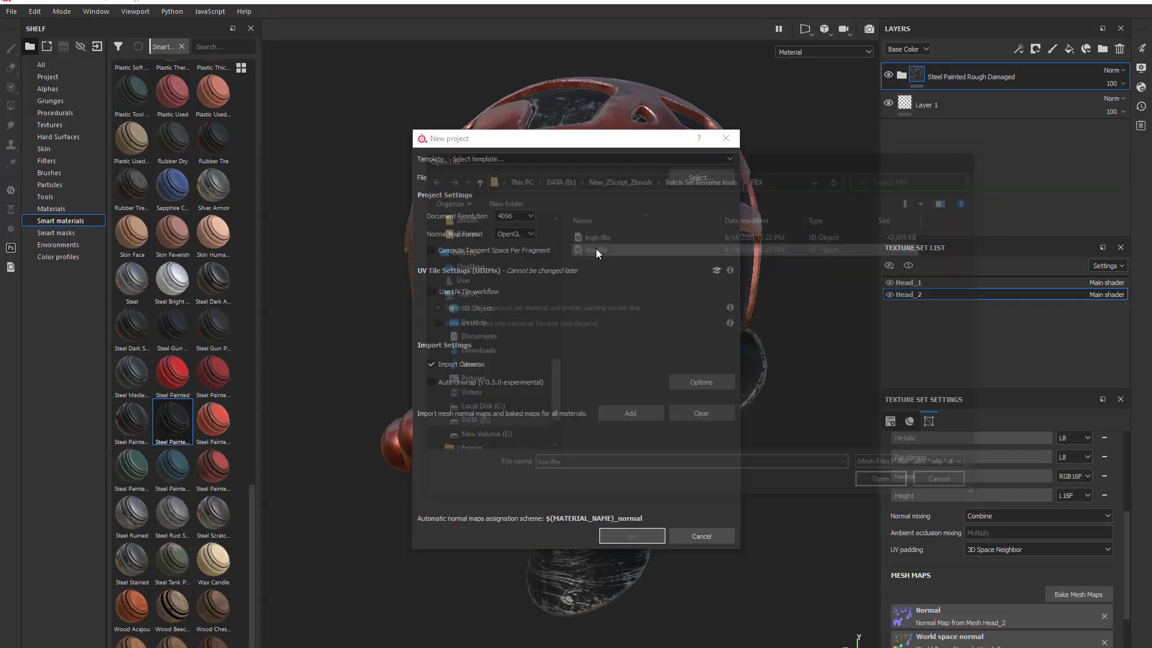
Bake the Mat_2 texture set's mesh maps, matching low and high gun meshes by mesh name.
{"action": "left_click", "coordinate": [911, 294]}
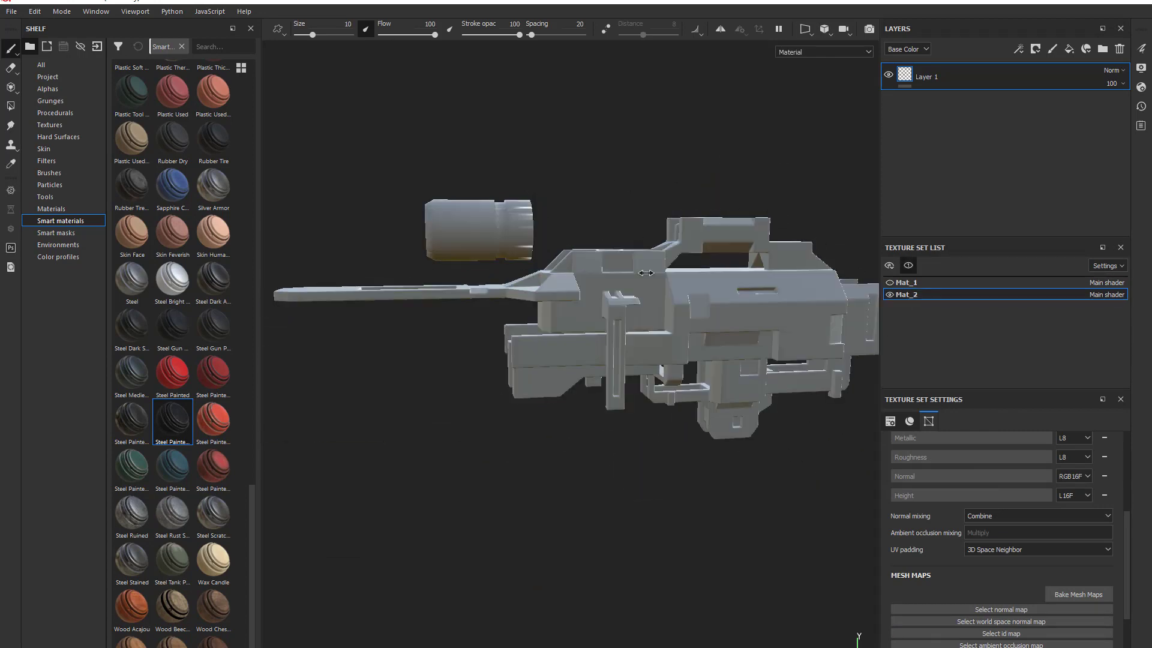
{"action": "left_click", "coordinate": [1078, 594]}
{"action": "scroll", "coordinate": [595, 237], "scroll_direction": "down", "scroll_amount": 5}
{"action": "left_click", "coordinate": [653, 298]}
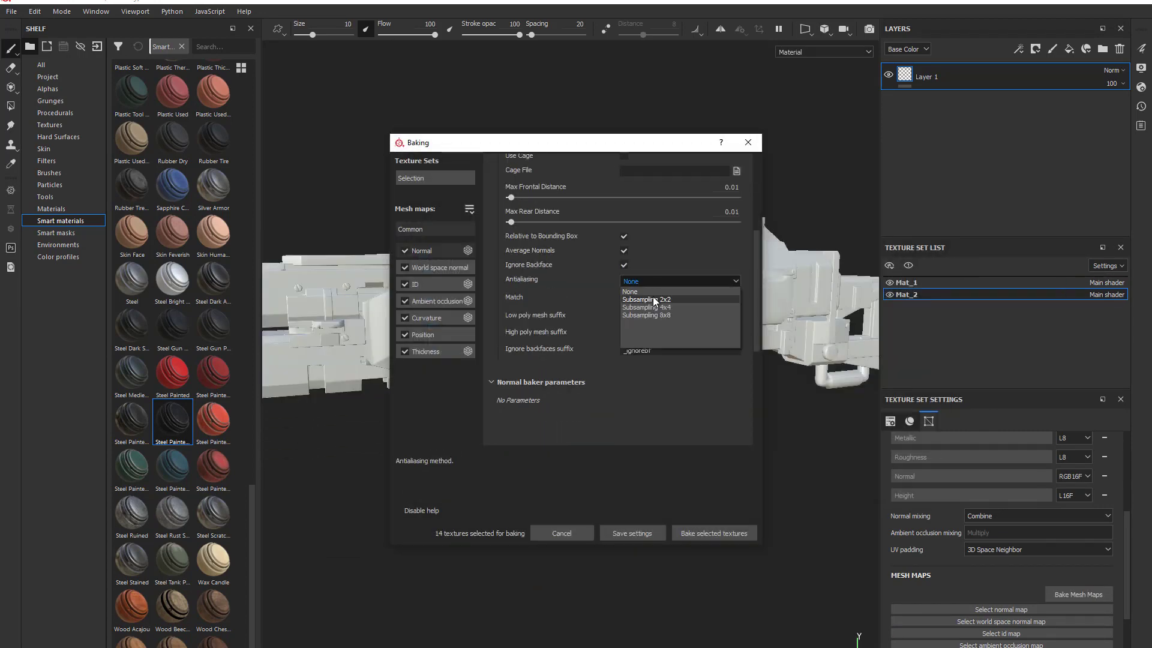
{"action": "left_click", "coordinate": [712, 537]}
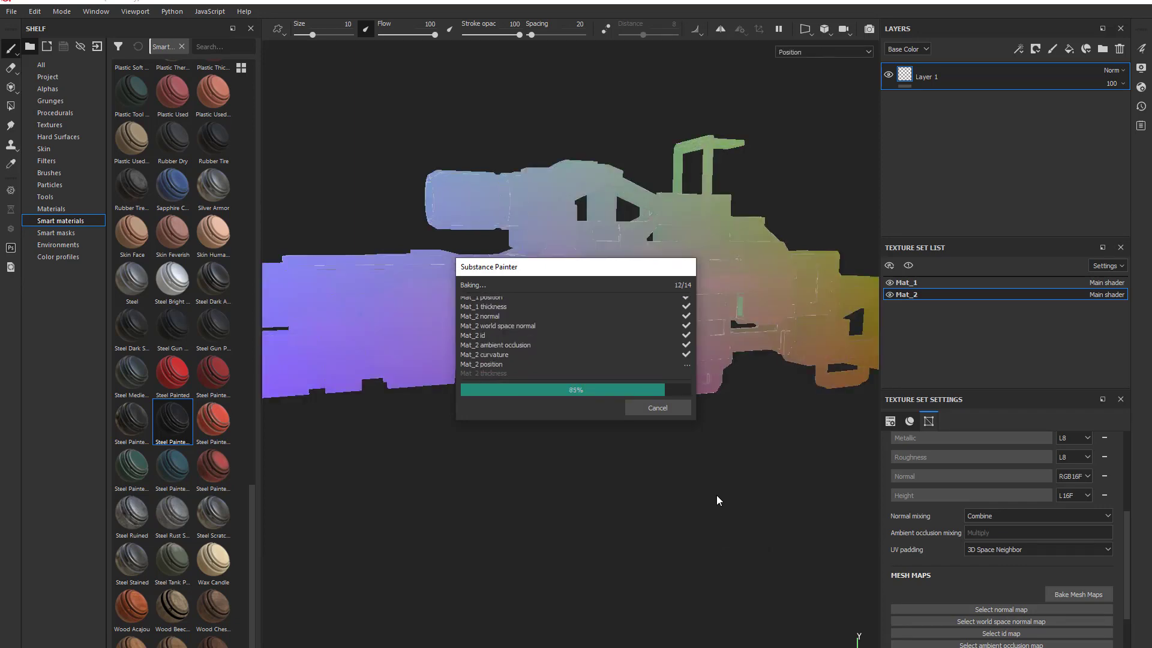
Inspect the gun's baked ambient occlusion and normal maps after baking finishes.
{"action": "left_click", "coordinate": [657, 408]}
{"action": "left_click_drag", "start_coordinate": [627, 348], "coordinate": [600, 236], "text": "alt"}
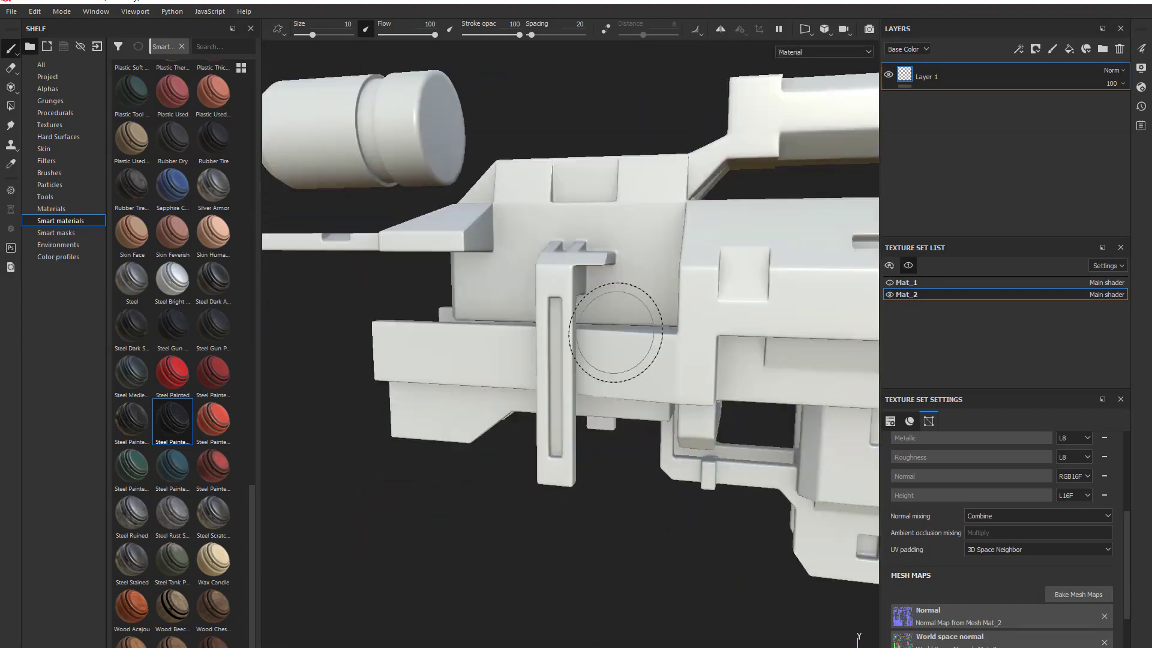
{"action": "key", "text": "b"}
{"action": "key", "text": "f"}
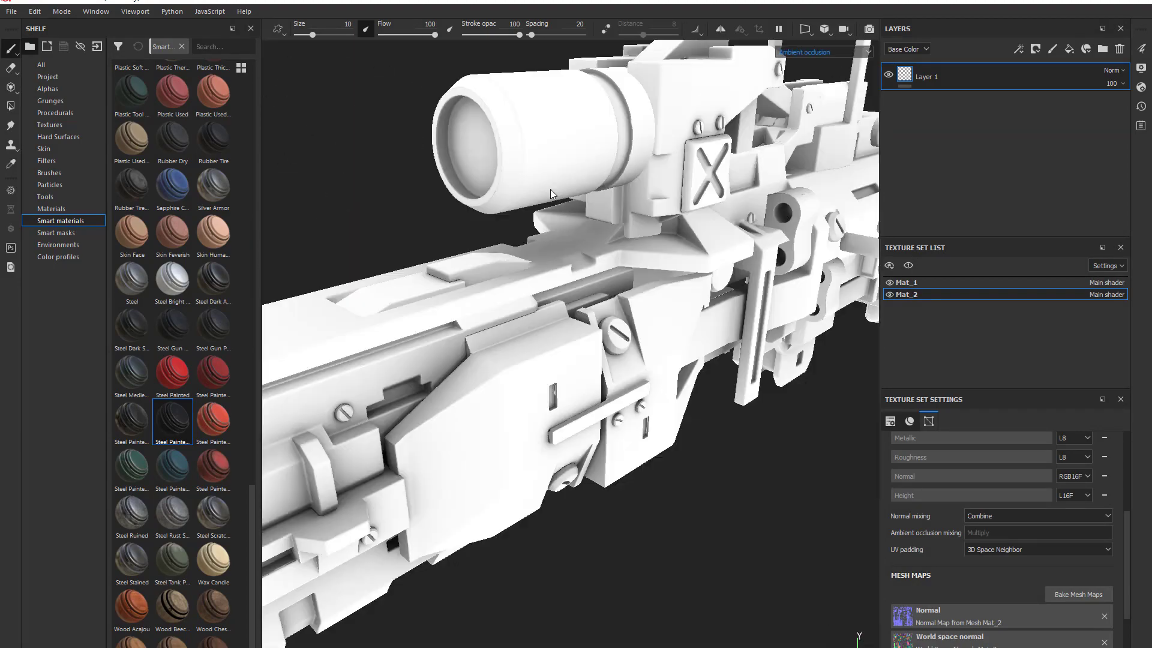
{"action": "key", "text": "shift+b"}
{"action": "key", "text": "Tab"}
{"action": "key", "text": "shift+b"}
{"action": "key", "text": "shift+b"}
Apply the Steel Painted Scraped Dirty smart material to the gun's Mat_2 set.
{"action": "key", "text": "m"}
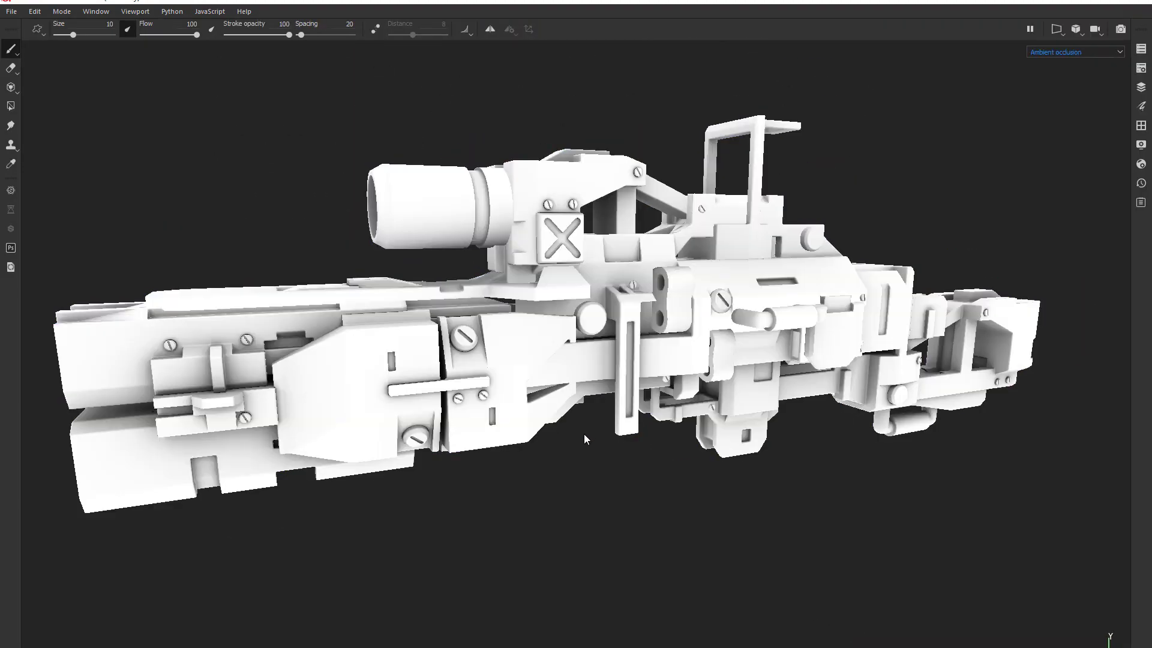
{"action": "key", "text": "Tab"}
{"action": "left_click_drag", "start_coordinate": [213, 421], "coordinate": [451, 208]}
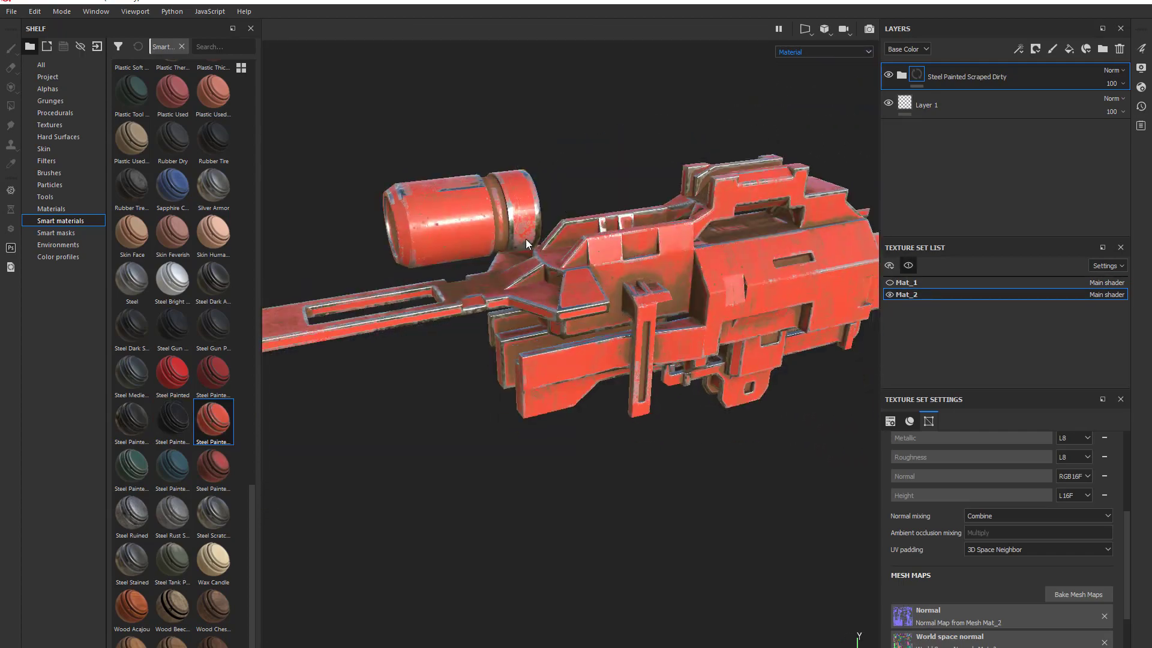